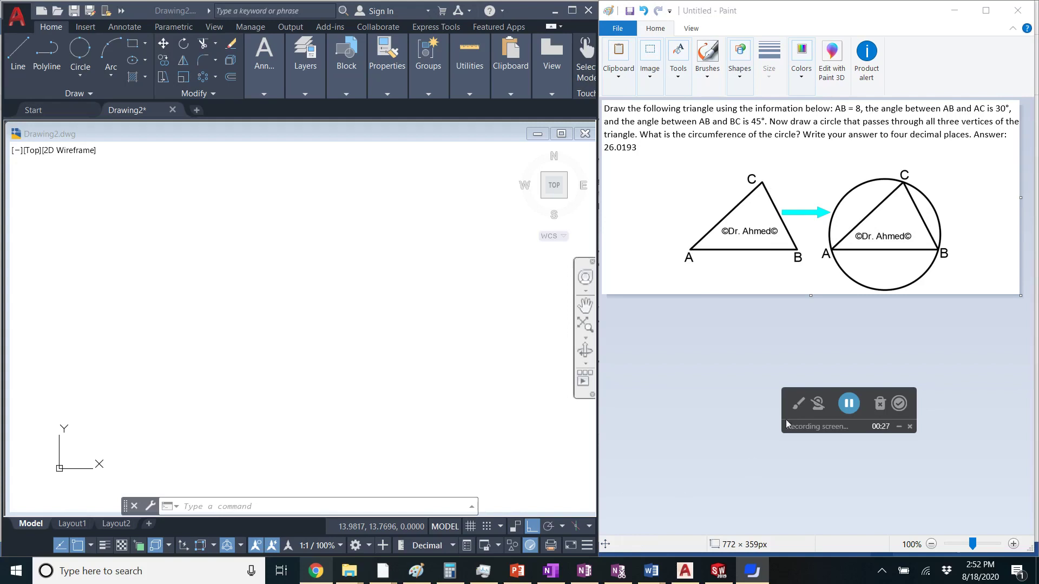
{"action": "left_click", "coordinate": [799, 403]}
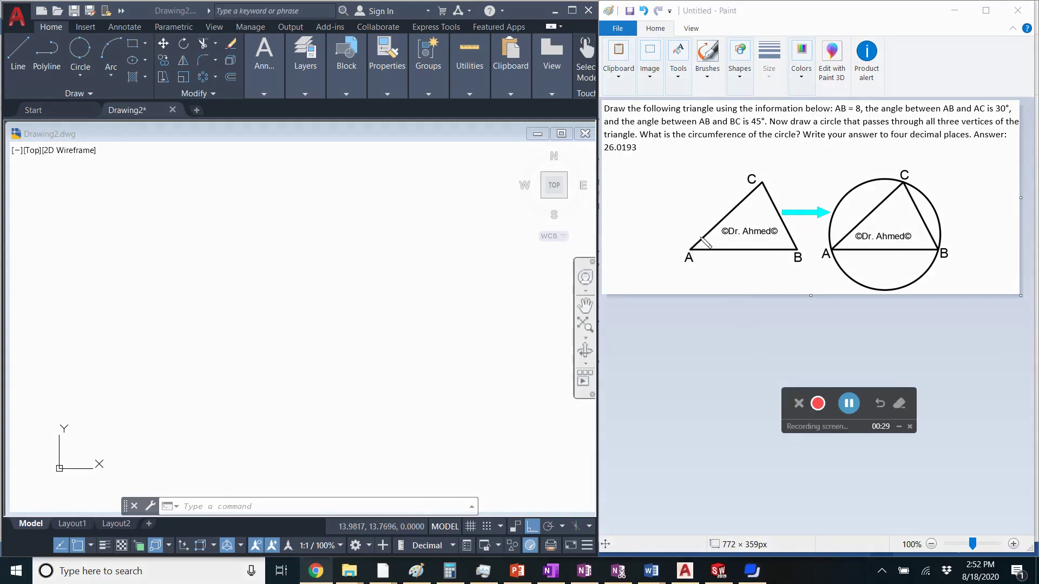
{"action": "mouse_move", "coordinate": [701, 236]}
{"action": "left_mouse_down"}
{"action": "mouse_move", "coordinate": [708, 250]}
{"action": "mouse_move", "coordinate": [736, 233]}
{"action": "mouse_move", "coordinate": [646, 253]}
{"action": "mouse_move", "coordinate": [703, 243]}
{"action": "left_mouse_up"}
{"action": "mouse_move", "coordinate": [663, 212]}
{"action": "left_mouse_down"}
{"action": "mouse_move", "coordinate": [665, 229]}
{"action": "mouse_move", "coordinate": [672, 210]}
{"action": "mouse_move", "coordinate": [685, 223]}
{"action": "mouse_move", "coordinate": [671, 229]}
{"action": "mouse_move", "coordinate": [697, 221]}
{"action": "mouse_move", "coordinate": [694, 207]}
{"action": "left_mouse_up"}
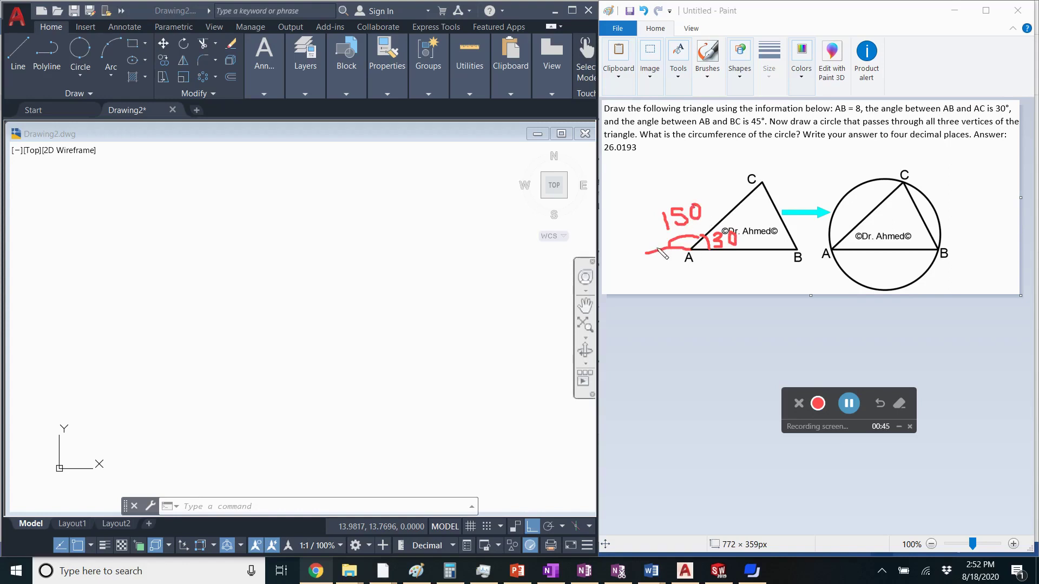
{"action": "left_click_drag", "start_coordinate": [645, 253], "coordinate": [667, 250]}
{"action": "mouse_move", "coordinate": [779, 244]}
{"action": "left_mouse_down"}
{"action": "mouse_move", "coordinate": [787, 233]}
{"action": "mouse_move", "coordinate": [759, 232]}
{"action": "mouse_move", "coordinate": [768, 246]}
{"action": "mouse_move", "coordinate": [769, 226]}
{"action": "mouse_move", "coordinate": [831, 253]}
{"action": "mouse_move", "coordinate": [806, 238]}
{"action": "mouse_move", "coordinate": [814, 248]}
{"action": "left_mouse_up"}
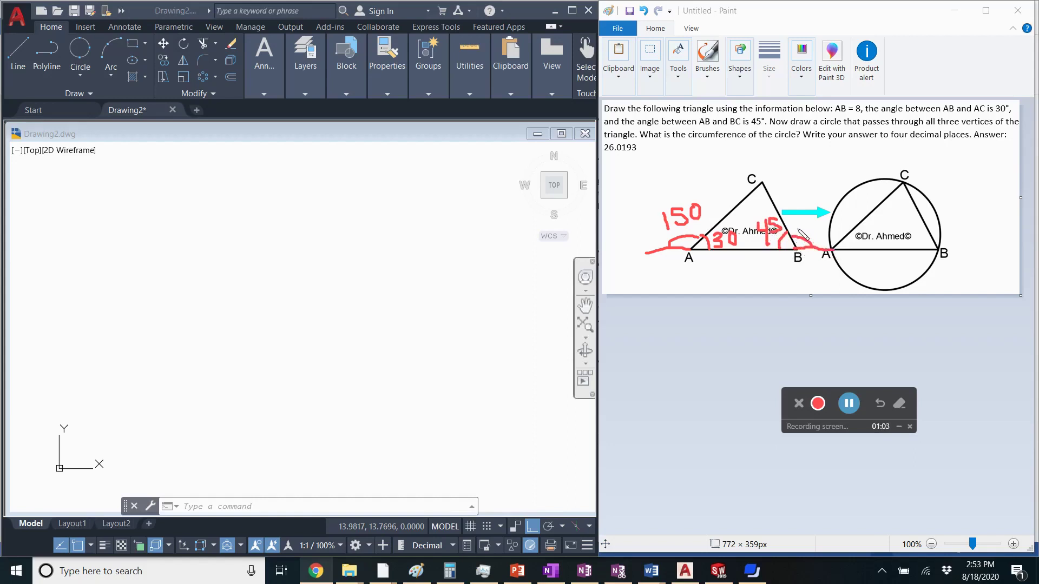
{"action": "mouse_move", "coordinate": [796, 222]}
{"action": "left_mouse_down"}
{"action": "mouse_move", "coordinate": [797, 234]}
{"action": "mouse_move", "coordinate": [809, 224]}
{"action": "left_mouse_up"}
{"action": "left_click_drag", "start_coordinate": [825, 231], "coordinate": [816, 233]}
{"action": "left_click", "coordinate": [800, 404]}
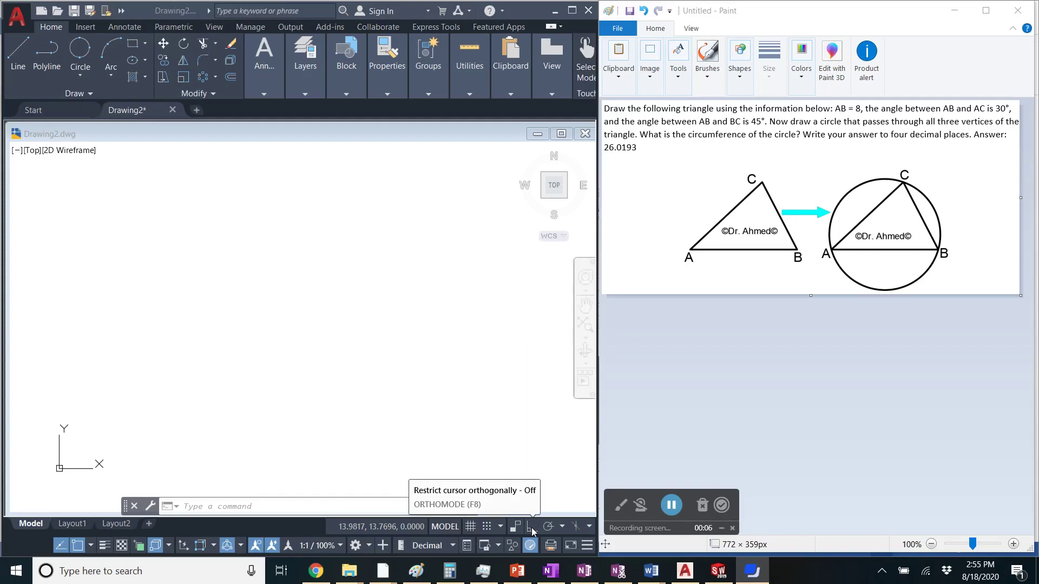
Step: Turn on orthogonal cursor restriction and draw a horizontal line 8 units long as side AB of the triangle
{"action": "left_click", "coordinate": [531, 527]}
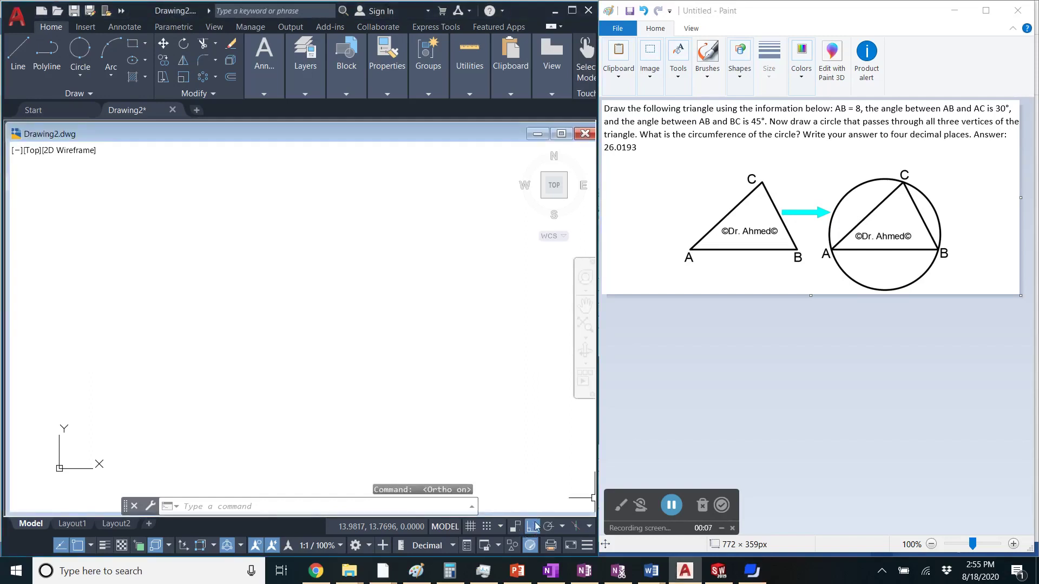
{"action": "left_click", "coordinate": [18, 69]}
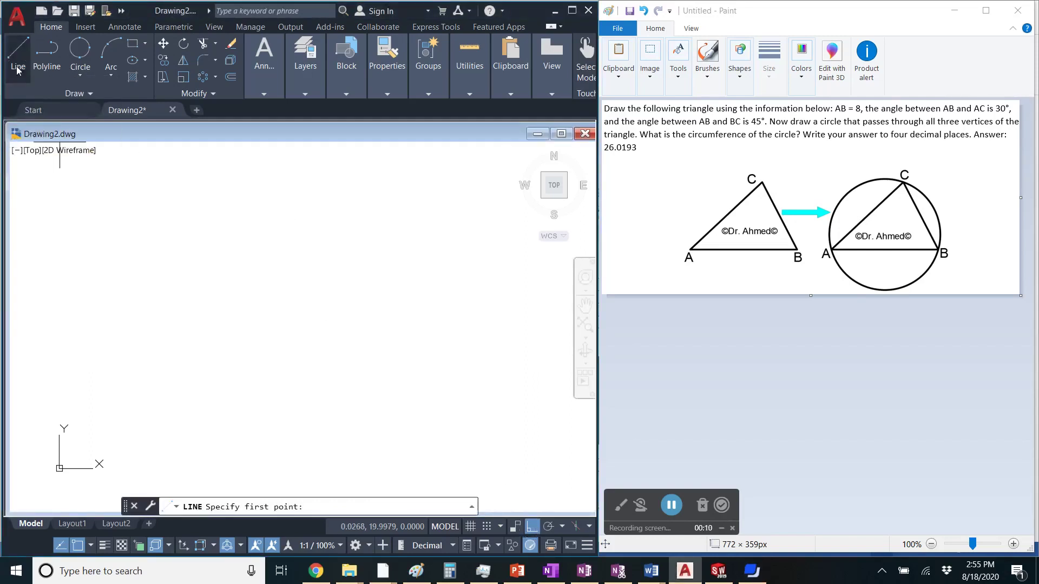
{"action": "left_click", "coordinate": [213, 387]}
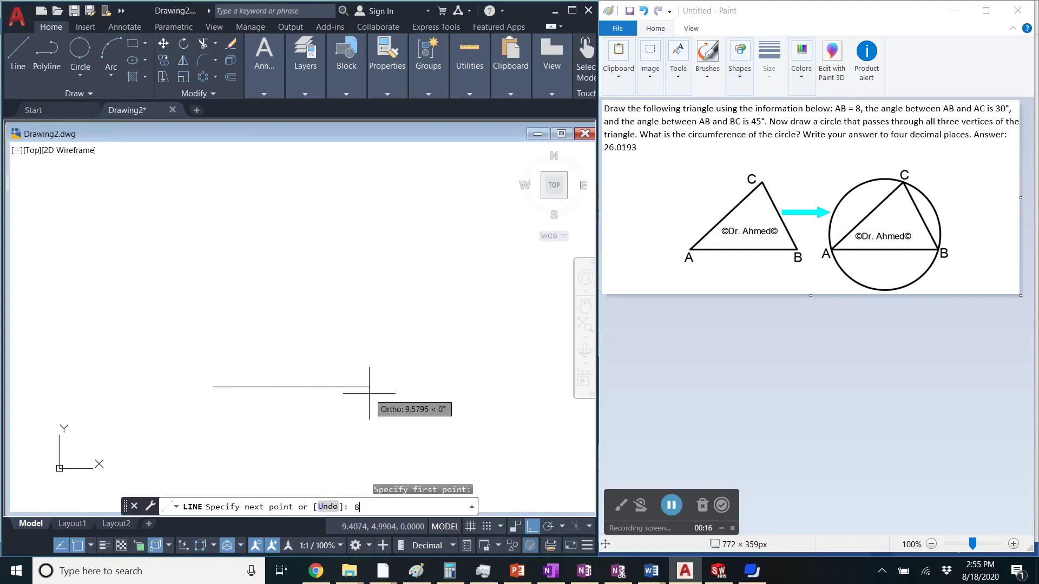
{"action": "key", "text": "Return"}
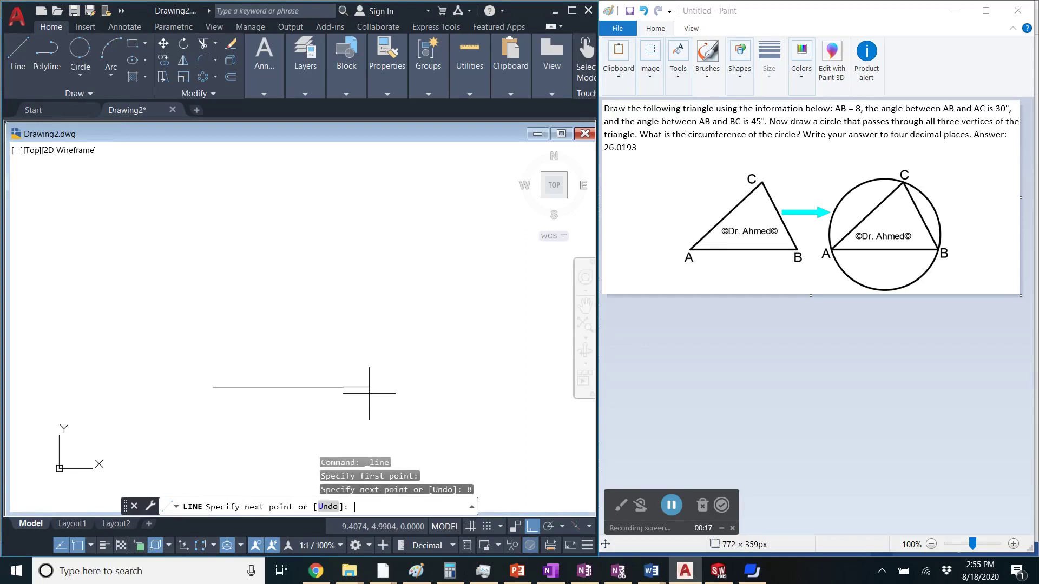
{"action": "right_click", "coordinate": [371, 301]}
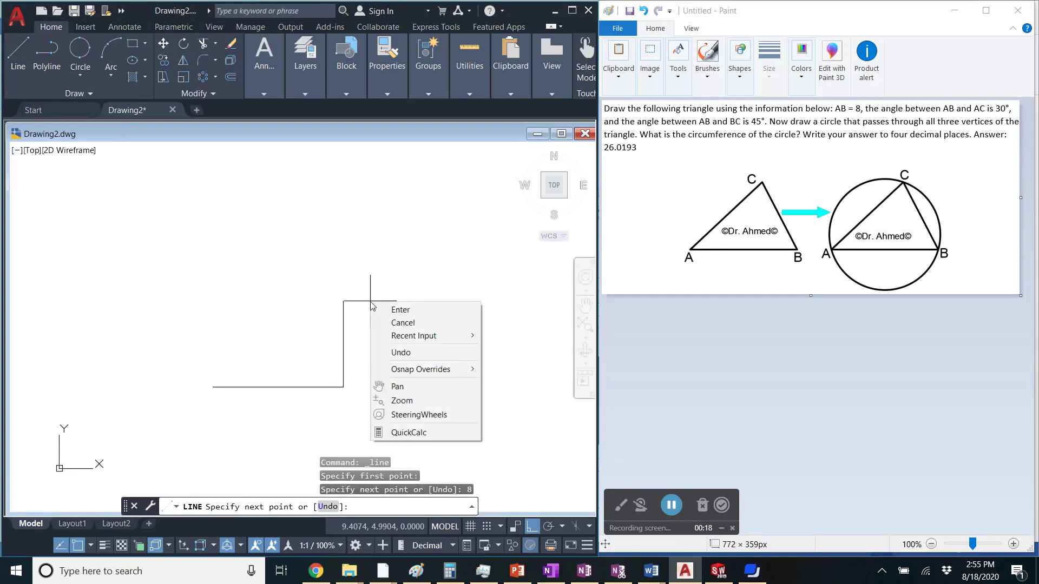
{"action": "left_click", "coordinate": [405, 323]}
Step: Draw a horizontal line about 22.5 units long from AB's left endpoint A, extending away from B
{"action": "right_click", "coordinate": [269, 250]}
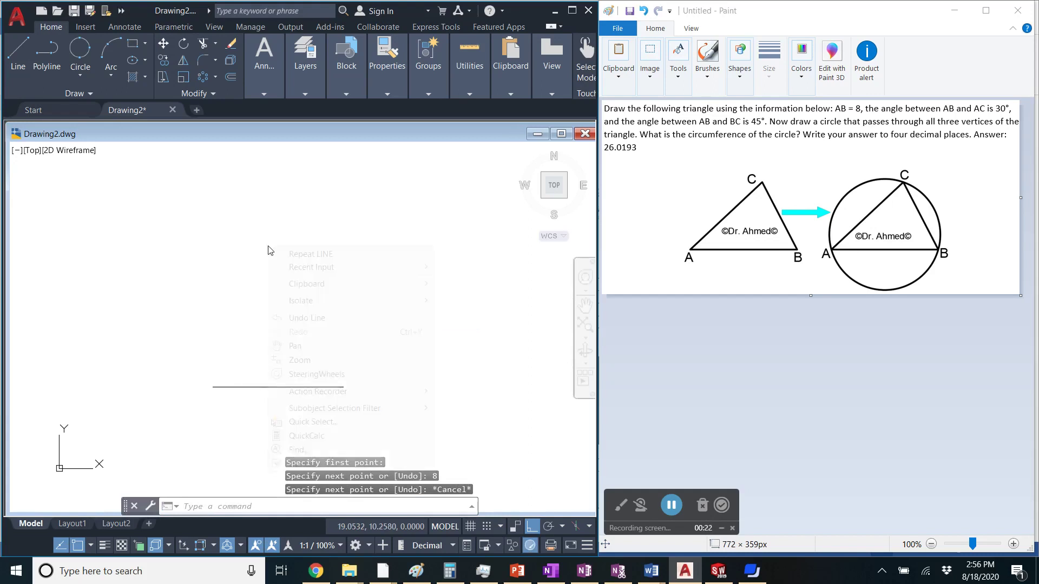
{"action": "left_click", "coordinate": [312, 254]}
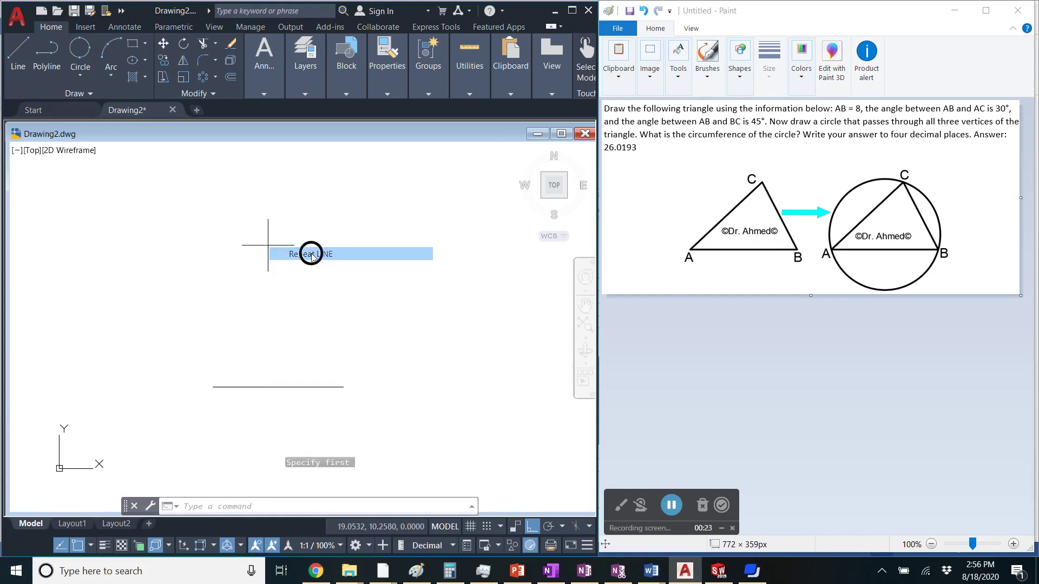
{"action": "left_click", "coordinate": [213, 387]}
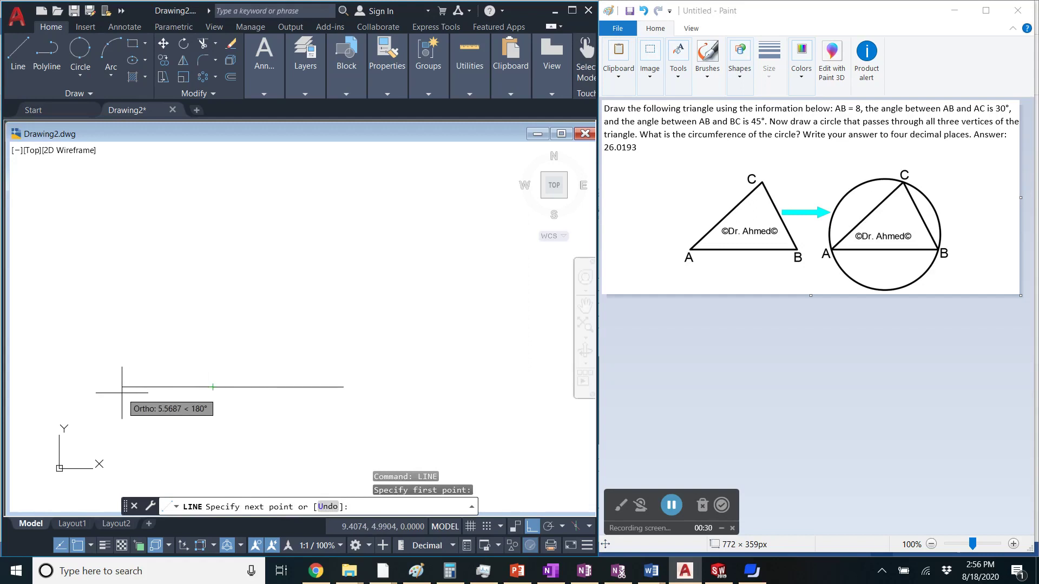
{"action": "scroll", "coordinate": [151, 379], "scroll_direction": "down", "scroll_amount": 4}
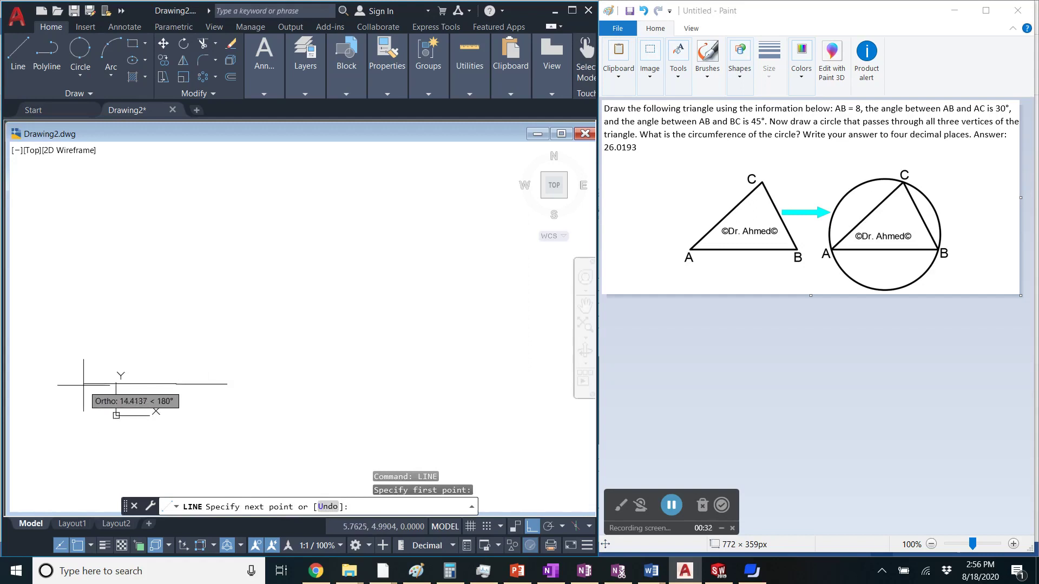
{"action": "left_click", "coordinate": [33, 385]}
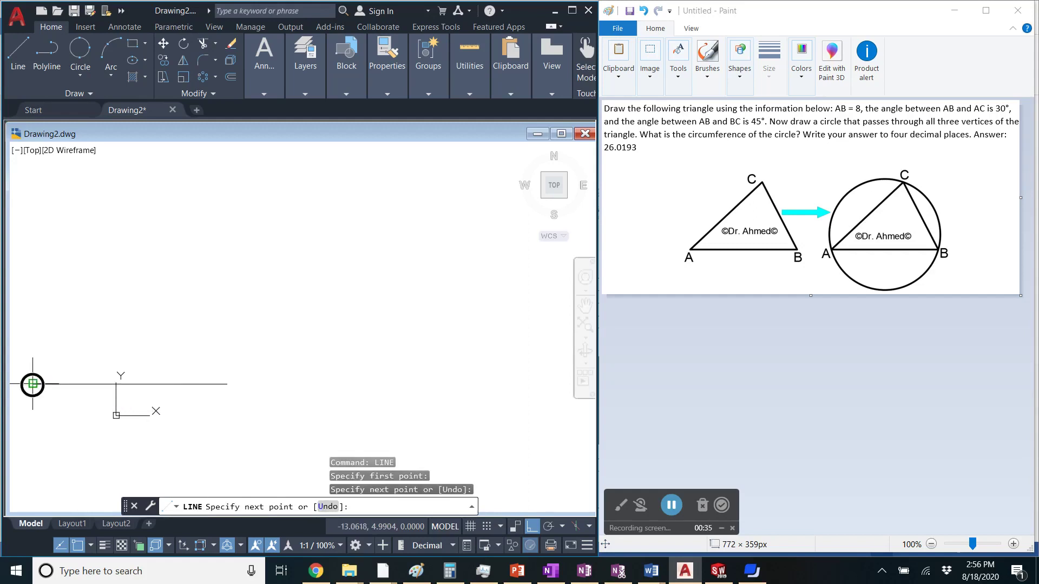
{"action": "right_click", "coordinate": [93, 319]}
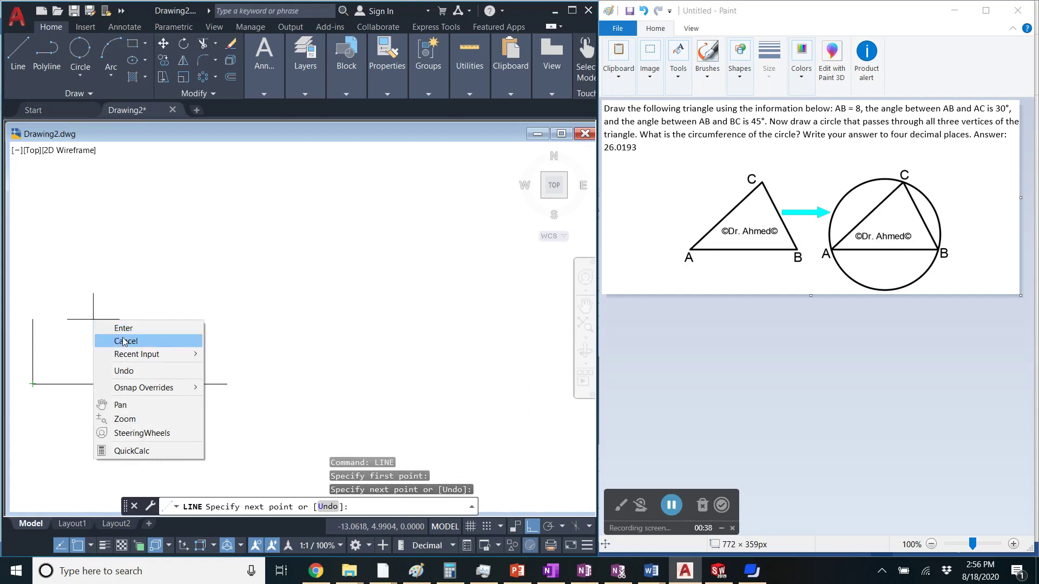
{"action": "left_click", "coordinate": [120, 341]}
Step: Rotate the line extending left of AB by -150° about endpoint A
{"action": "scroll", "coordinate": [54, 363], "scroll_direction": "up", "scroll_amount": 2}
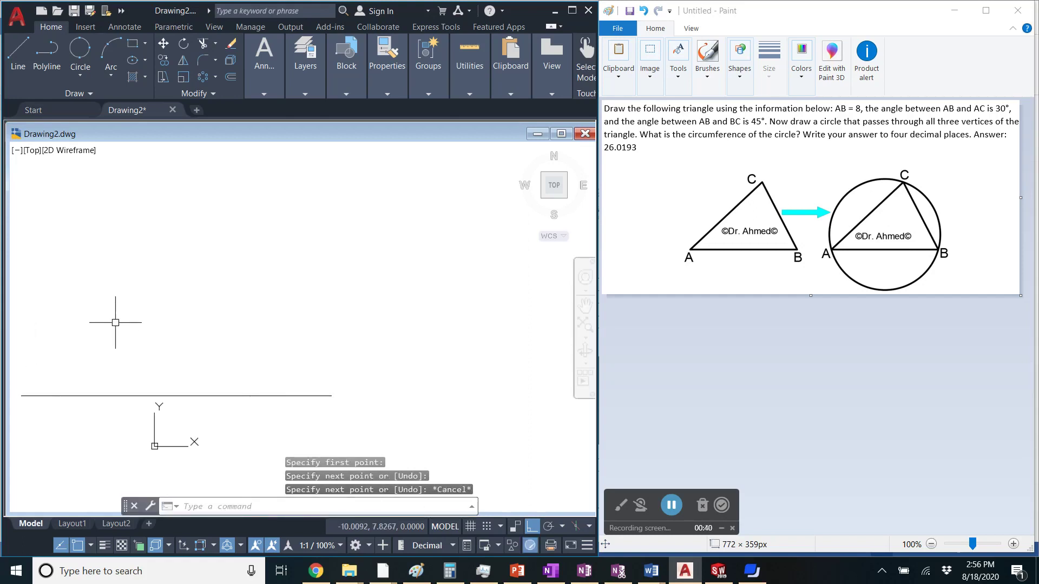
{"action": "left_click", "coordinate": [184, 45]}
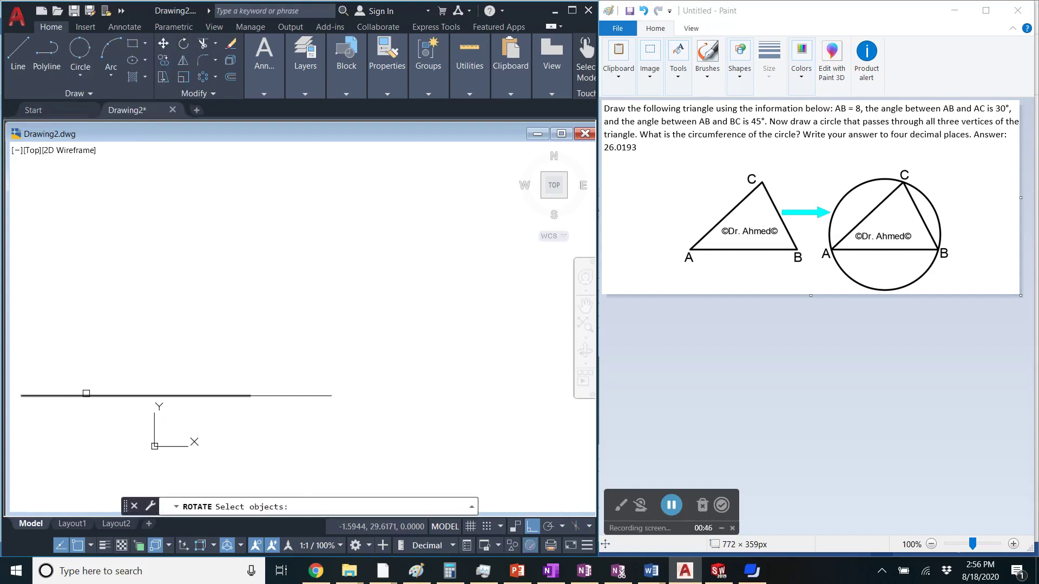
{"action": "left_click", "coordinate": [87, 396]}
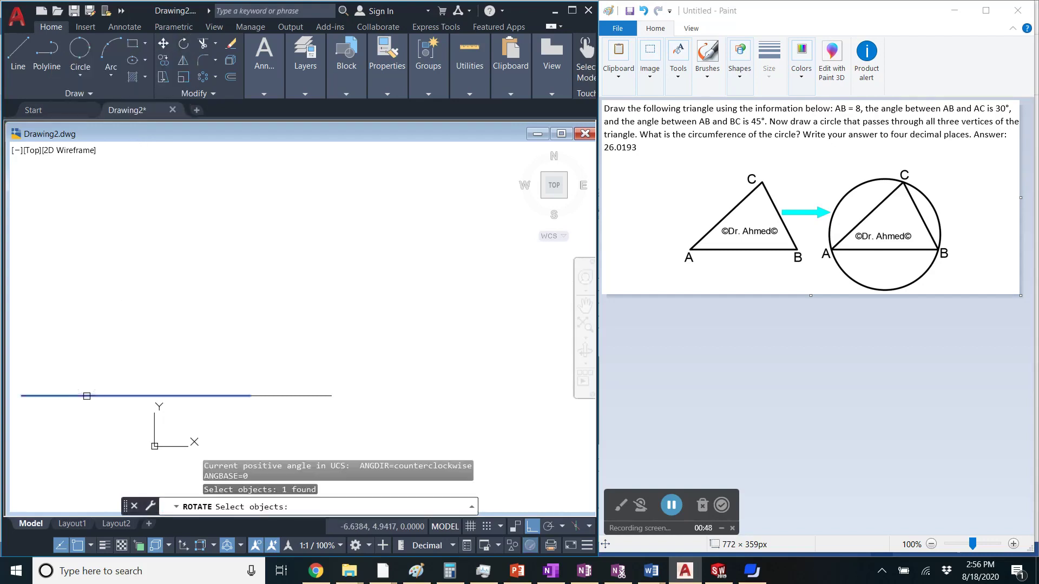
{"action": "key", "text": "Return"}
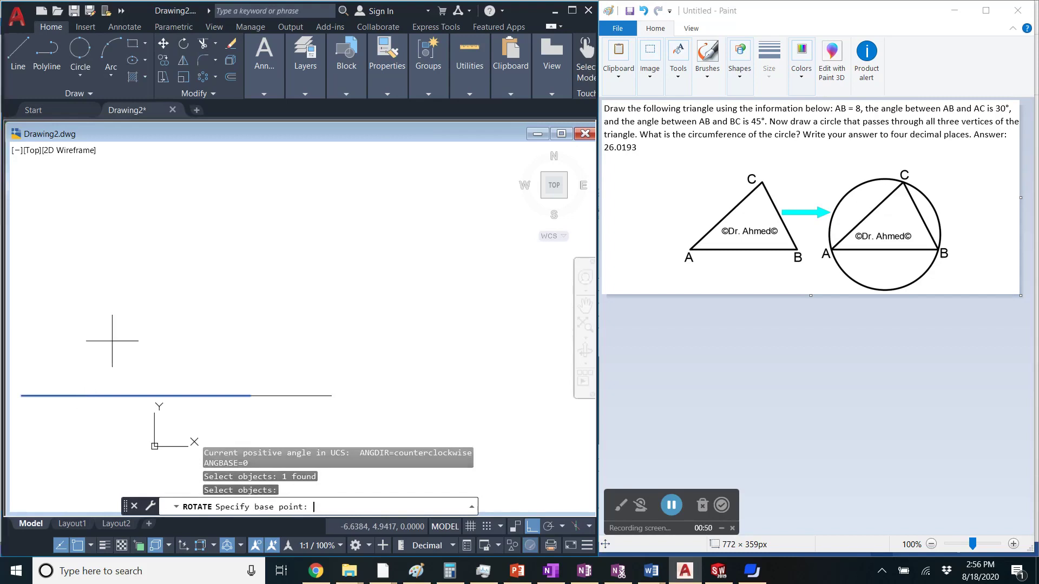
{"action": "left_click", "coordinate": [250, 396]}
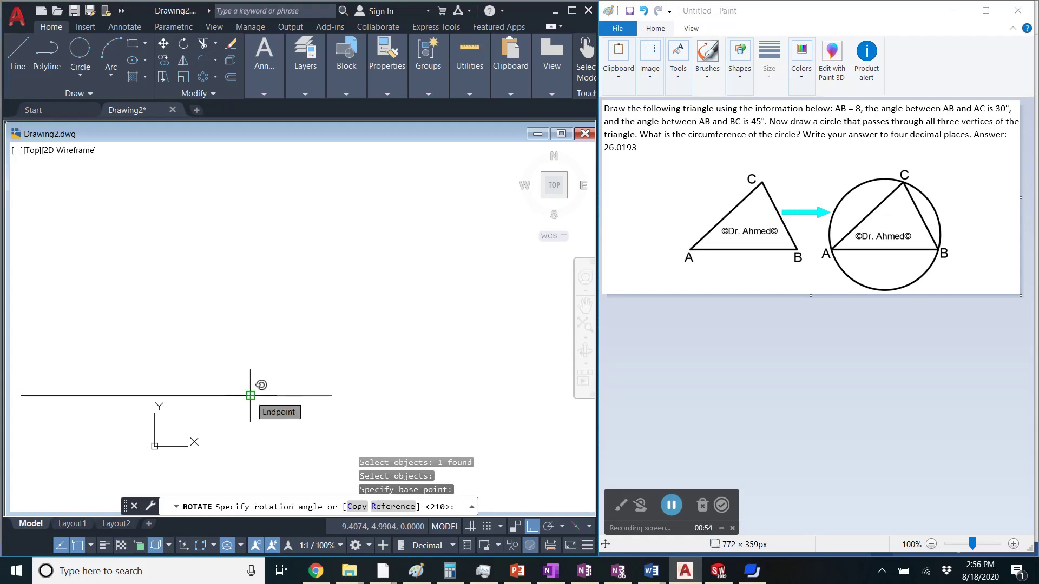
{"action": "type", "text": "-150"}
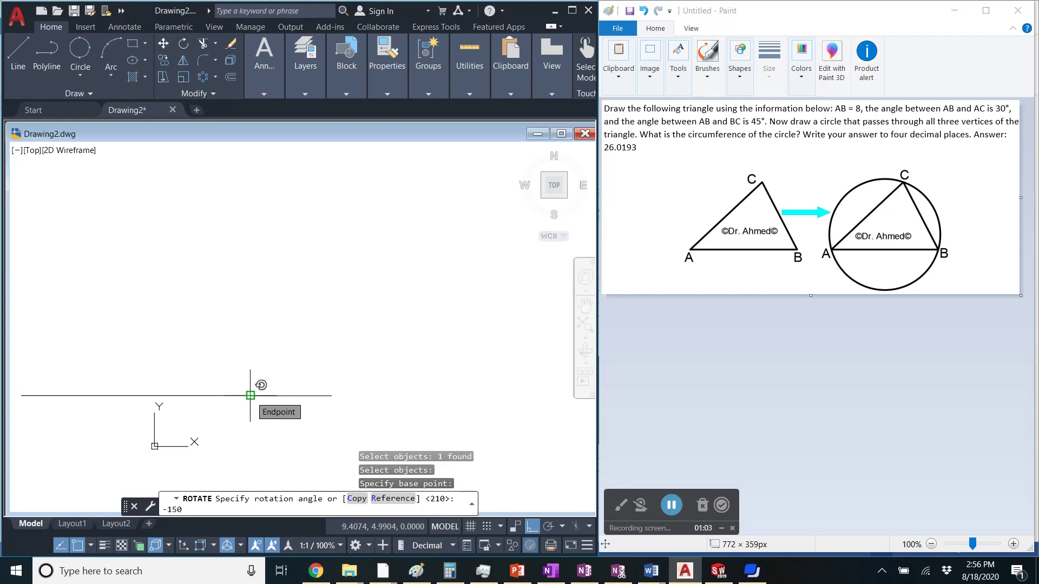
{"action": "key", "text": "Return"}
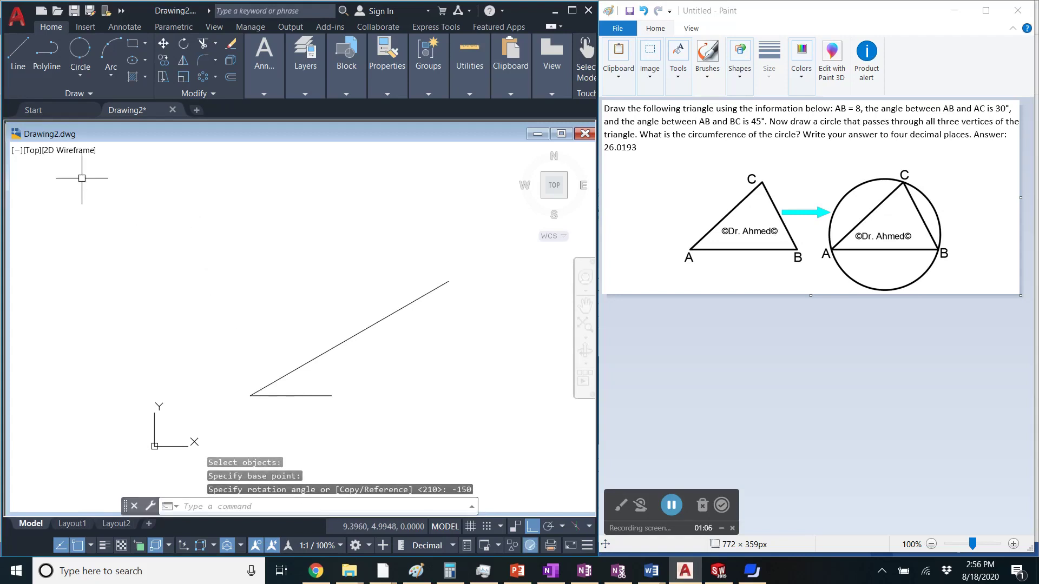
Step: Draw a horizontal line about 31.3 units long from AB's right endpoint B, extending away from A
{"action": "left_click", "coordinate": [18, 54]}
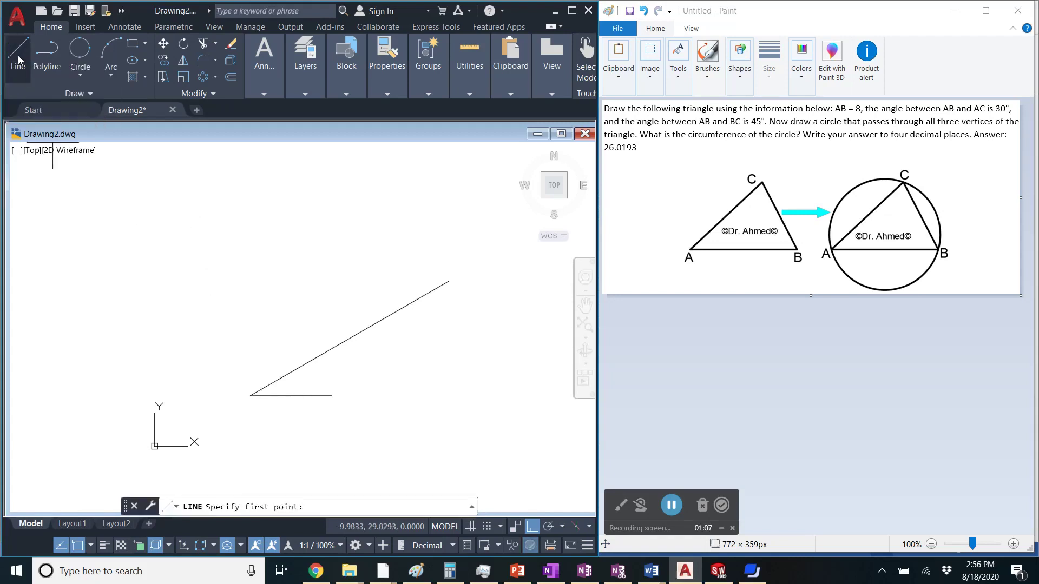
{"action": "left_click", "coordinate": [332, 395]}
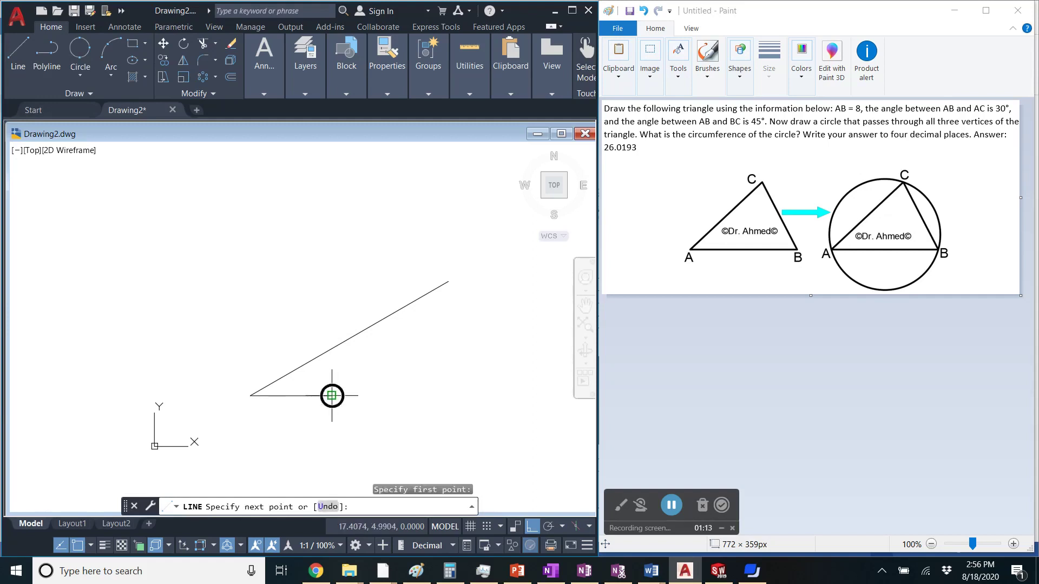
{"action": "scroll", "coordinate": [362, 399], "scroll_direction": "down", "scroll_amount": 2}
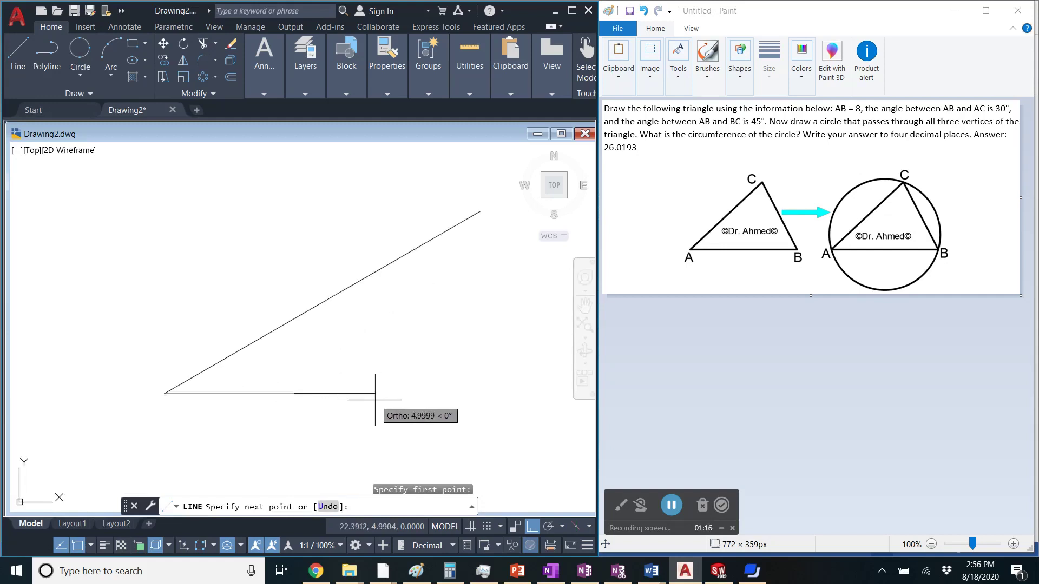
{"action": "scroll", "coordinate": [368, 404], "scroll_direction": "up", "scroll_amount": 4}
{"action": "scroll", "coordinate": [346, 390], "scroll_direction": "down", "scroll_amount": 4}
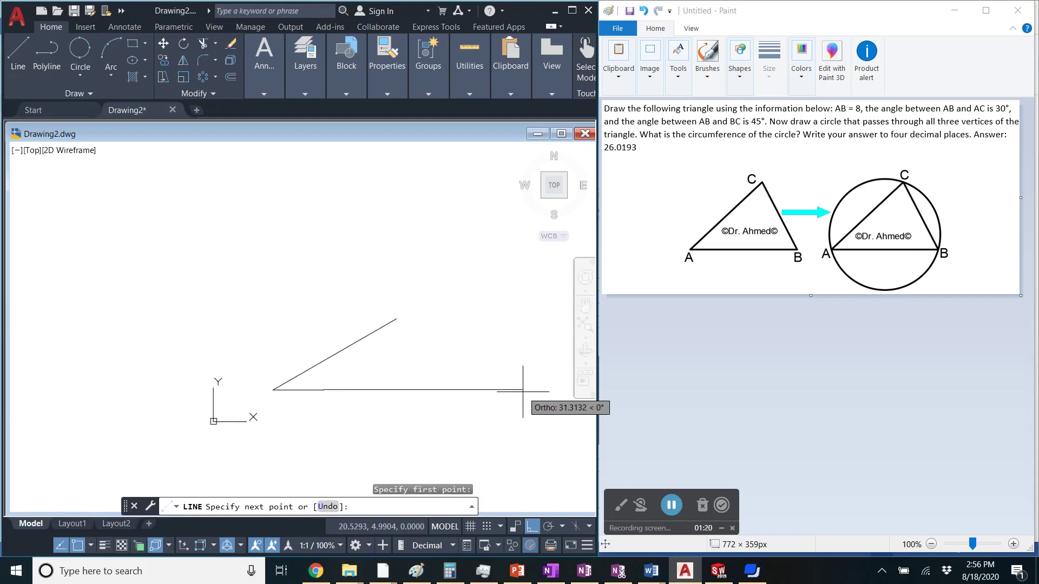
{"action": "left_click", "coordinate": [498, 381]}
{"action": "right_click", "coordinate": [499, 305]}
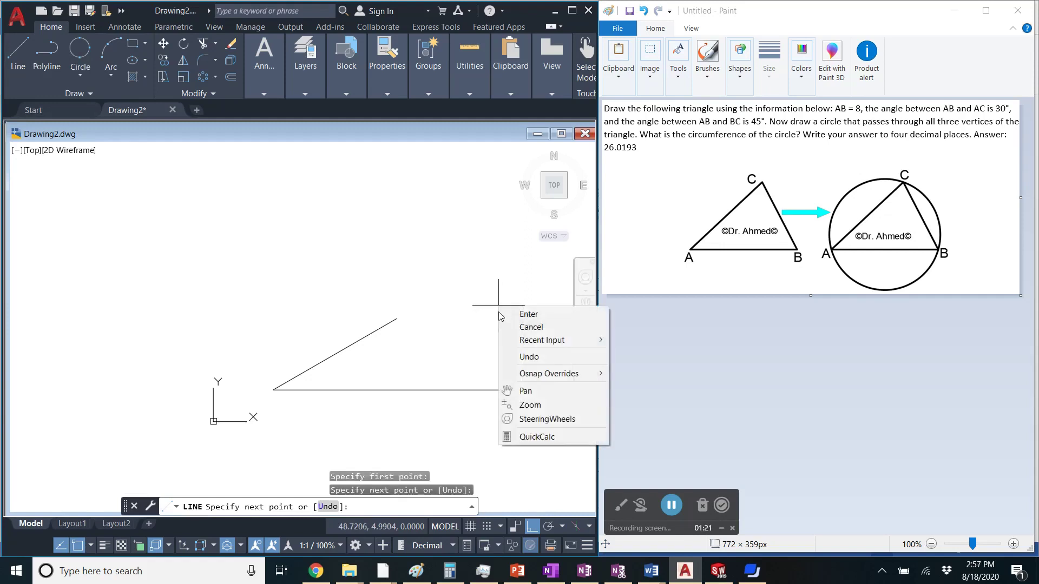
{"action": "left_click", "coordinate": [525, 327]}
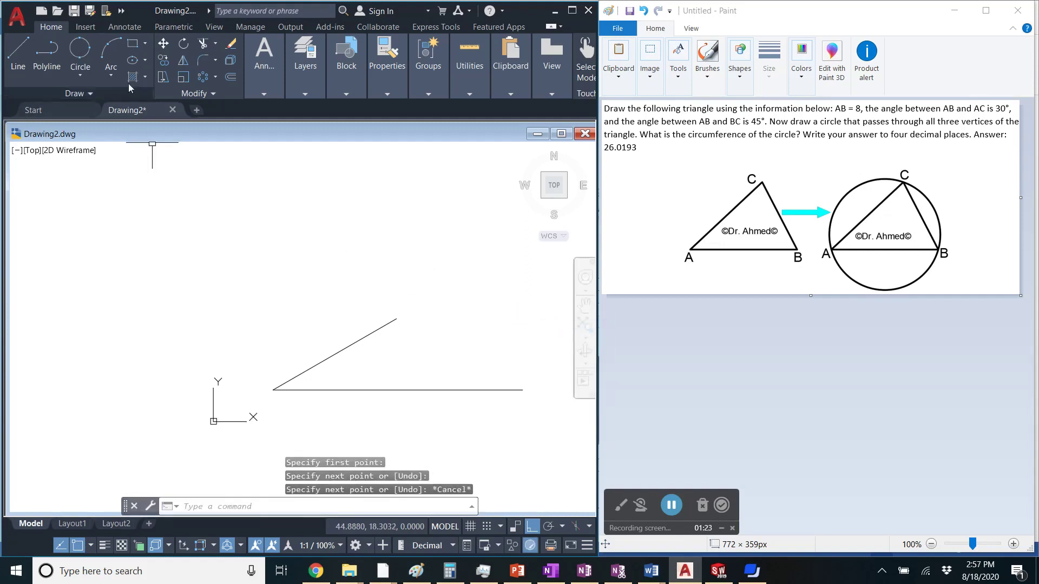
Step: Rotate the line extending right of AB by 135° about endpoint B
{"action": "left_click", "coordinate": [183, 47]}
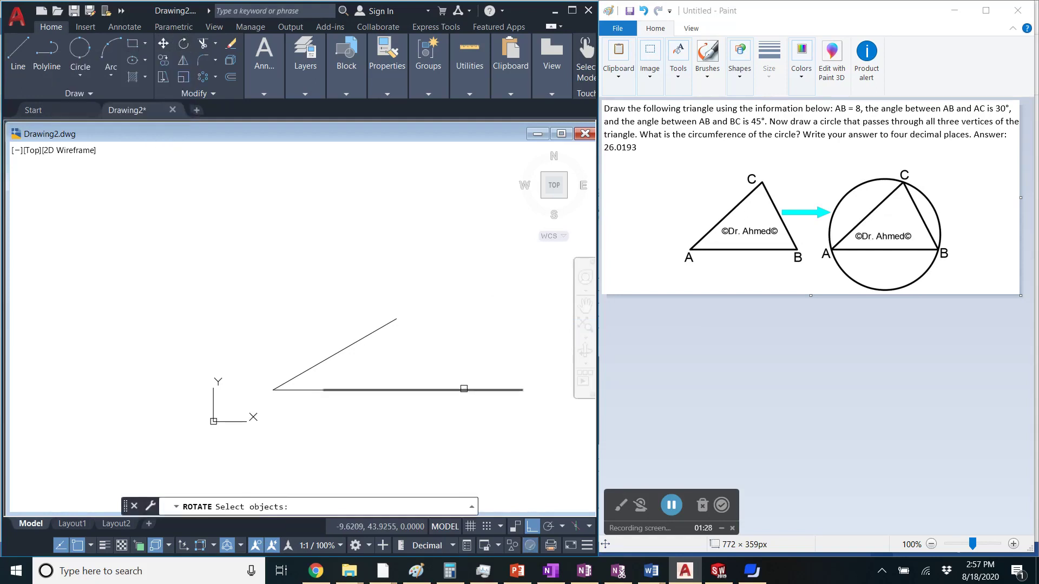
{"action": "left_click", "coordinate": [463, 388]}
{"action": "key", "text": "Return"}
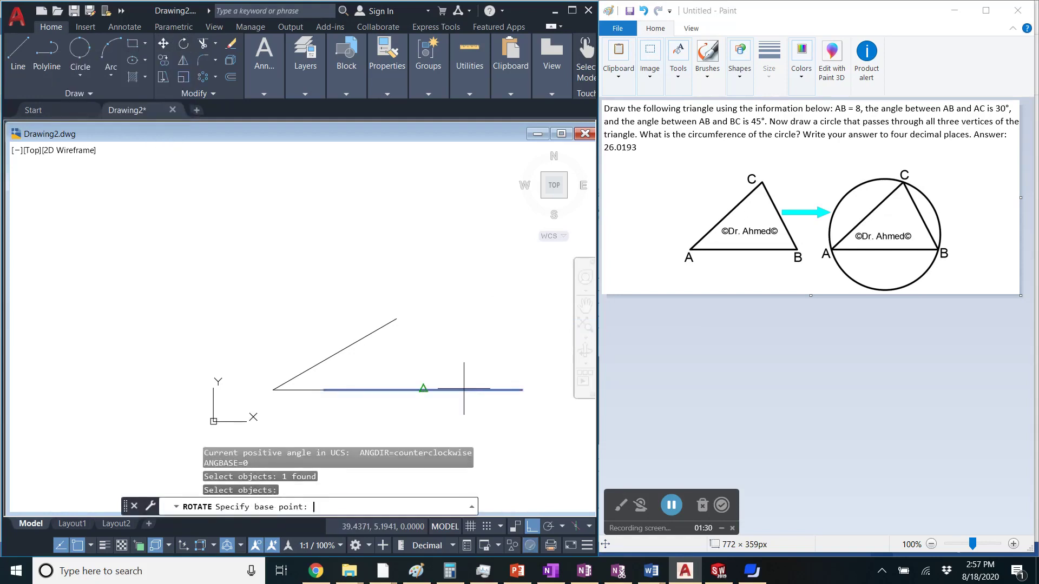
{"action": "left_click", "coordinate": [323, 389]}
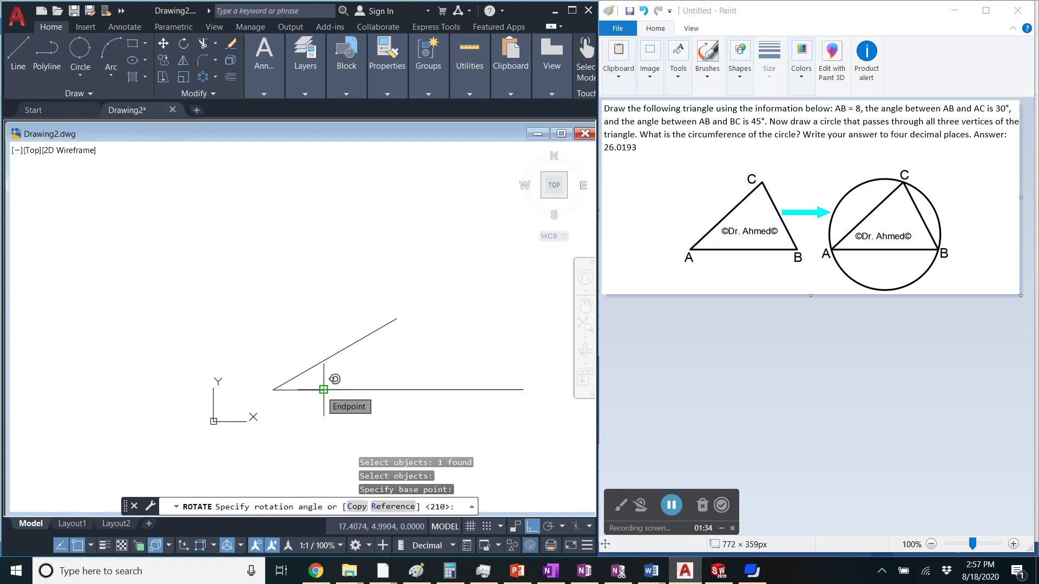
{"action": "type", "text": "13"}
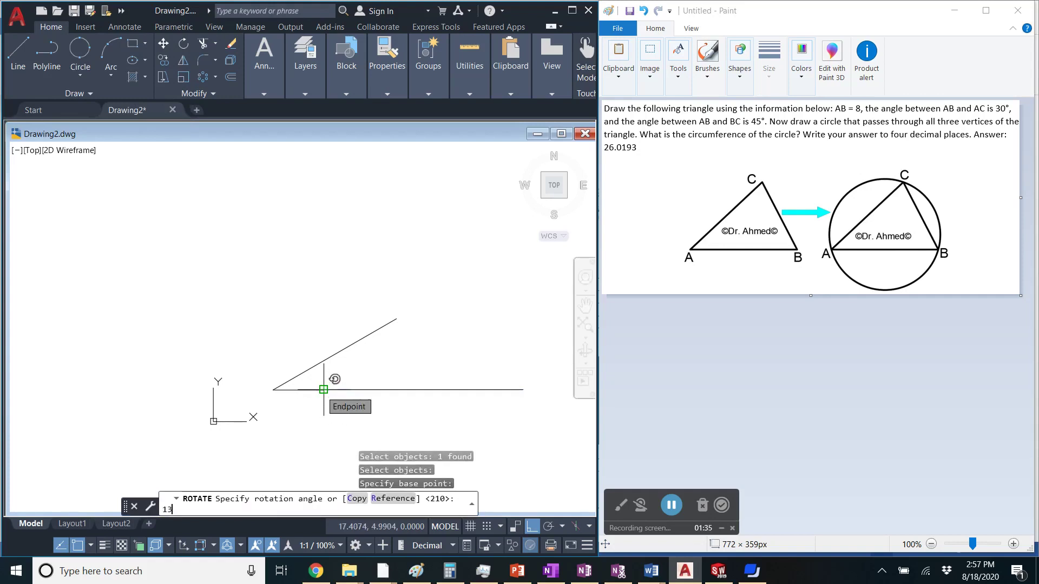
{"action": "type", "text": "5"}
{"action": "key", "text": "Return"}
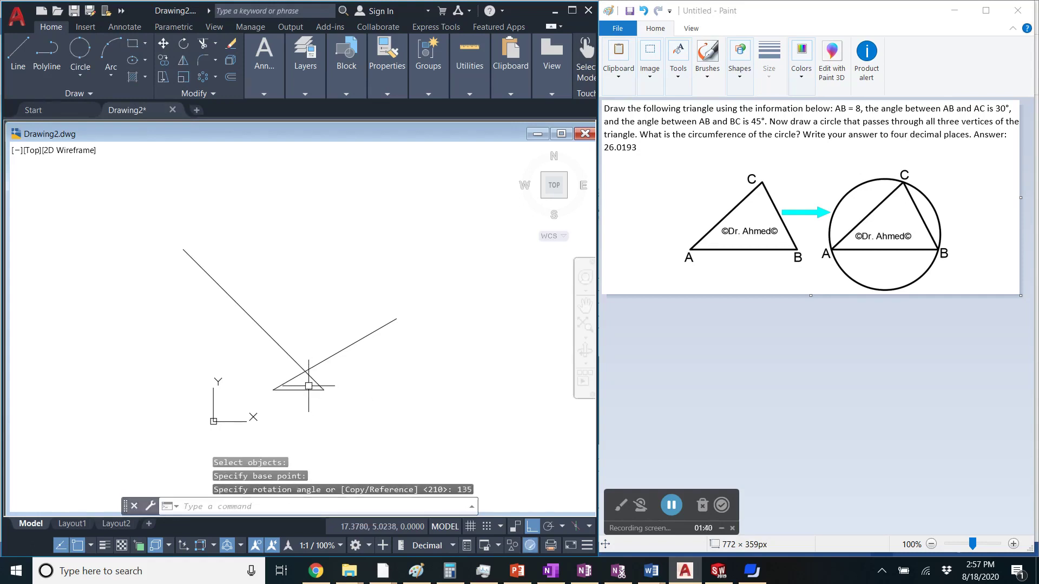
{"action": "scroll", "coordinate": [308, 386], "scroll_direction": "up", "scroll_amount": 6}
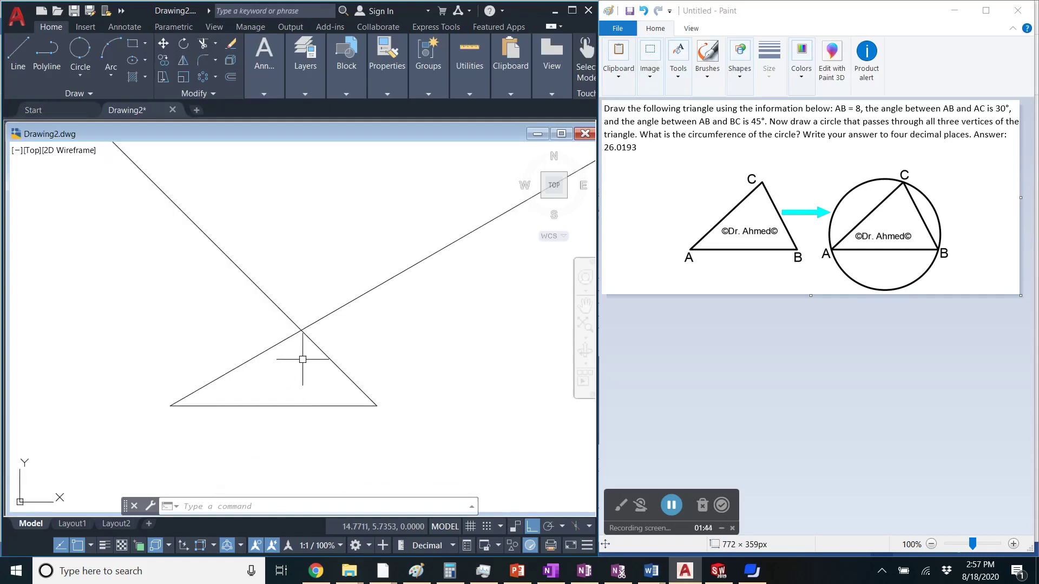
{"action": "scroll", "coordinate": [307, 344], "scroll_direction": "down", "scroll_amount": 2}
{"action": "scroll", "coordinate": [295, 376], "scroll_direction": "up", "scroll_amount": 2}
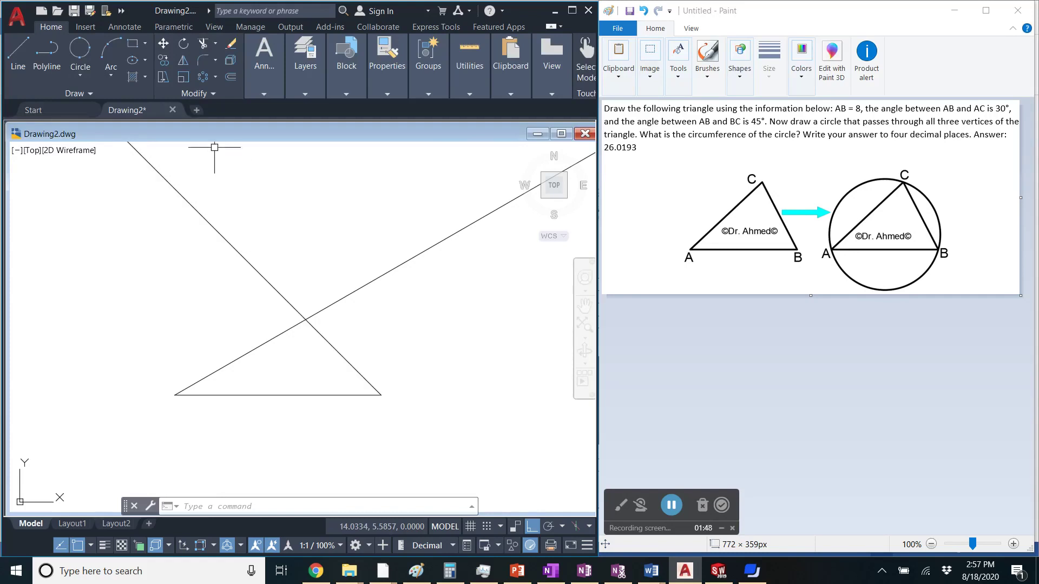
Step: Trim the two slanted lines beyond their intersection so that they meet at apex C and close the triangle
{"action": "left_click", "coordinate": [201, 43]}
{"action": "left_click", "coordinate": [346, 288]}
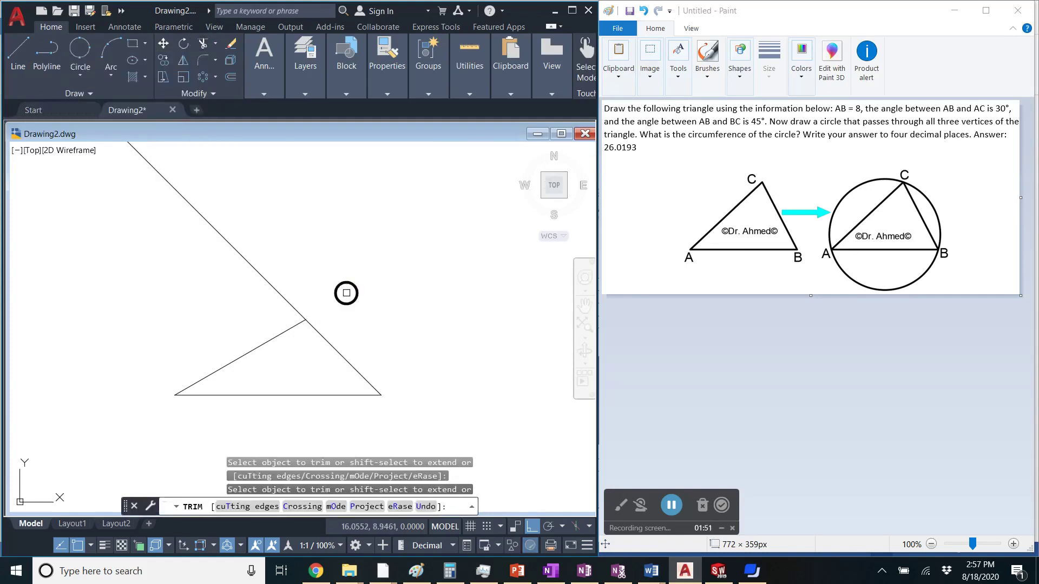
{"action": "left_click", "coordinate": [275, 289]}
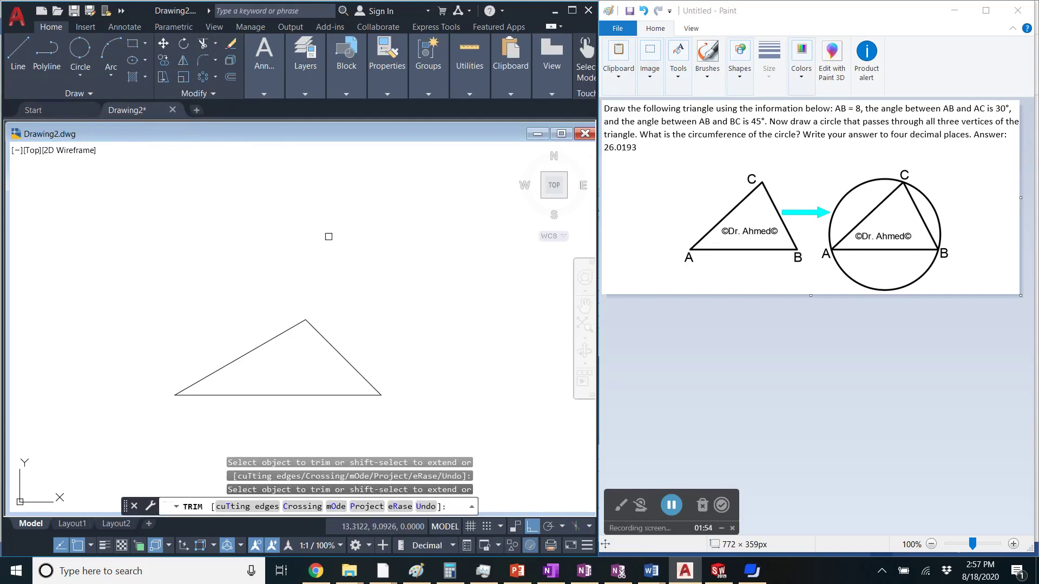
{"action": "right_click", "coordinate": [328, 236]}
{"action": "left_click", "coordinate": [349, 257]}
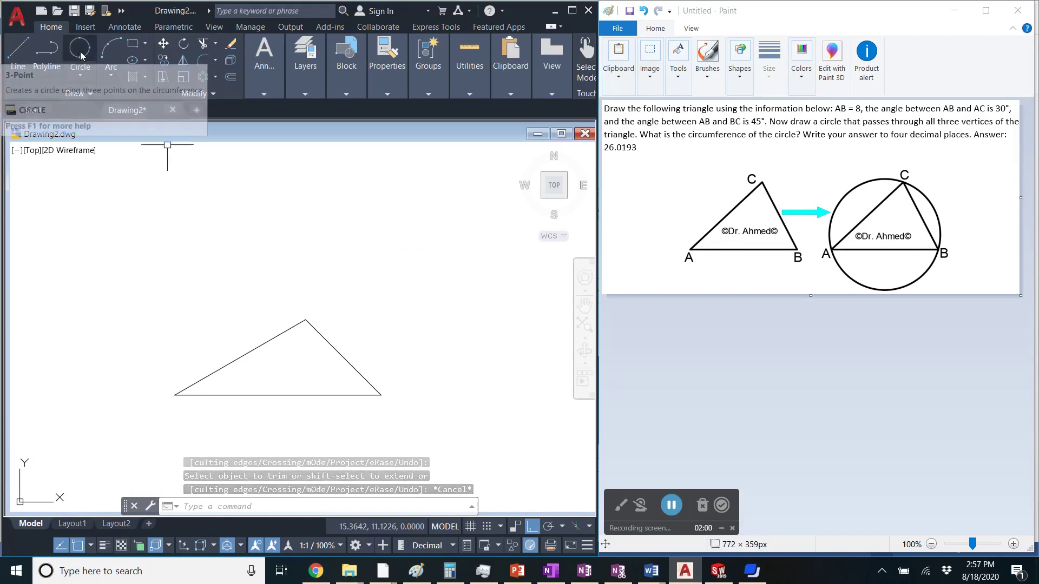
Step: Draw a 3-Point circle through the triangle's apex C, endpoint A and endpoint B
{"action": "left_click", "coordinate": [82, 79]}
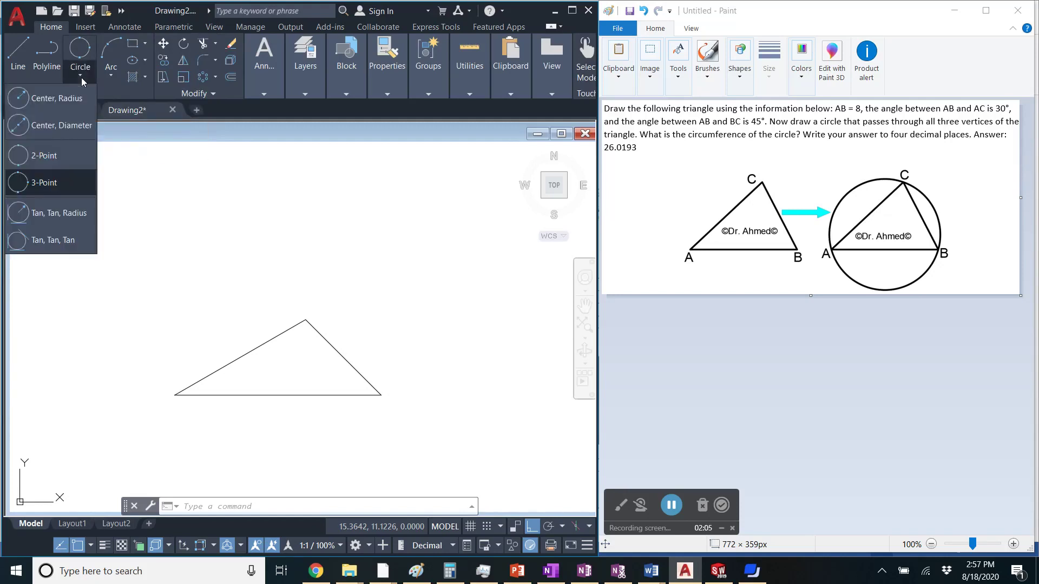
{"action": "left_click", "coordinate": [56, 184]}
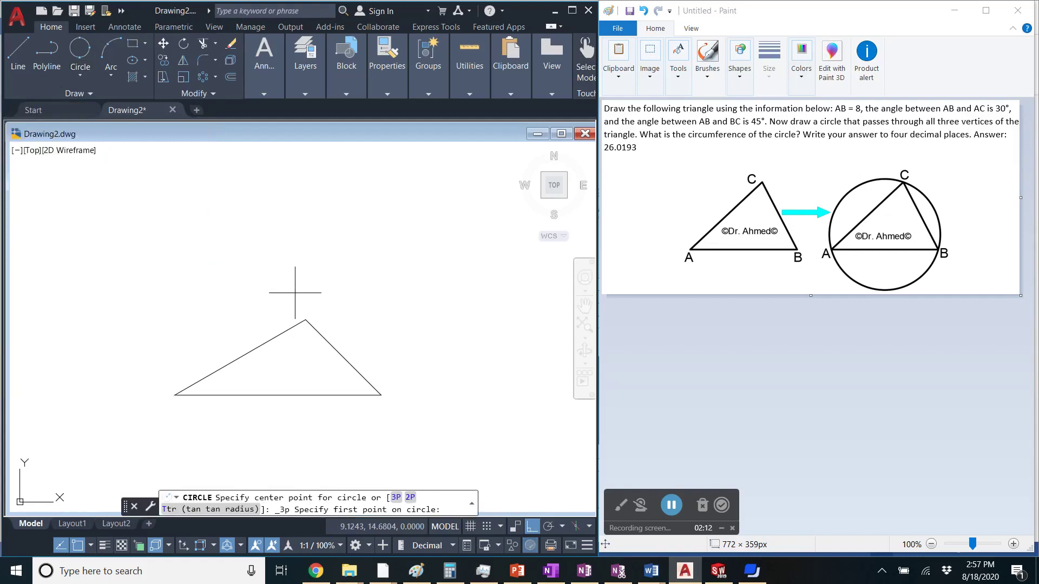
{"action": "left_click", "coordinate": [306, 320]}
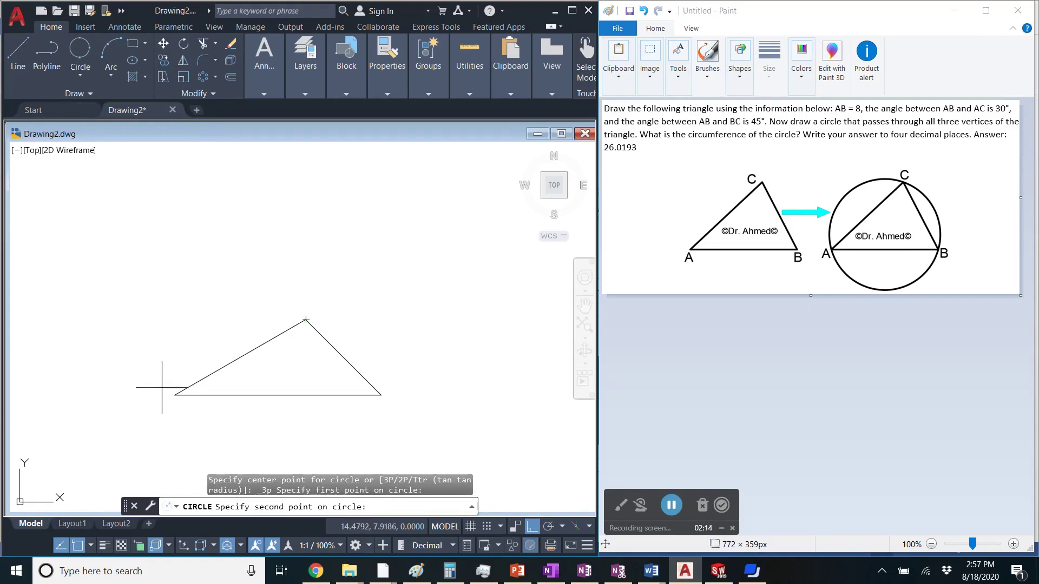
{"action": "left_click", "coordinate": [177, 396]}
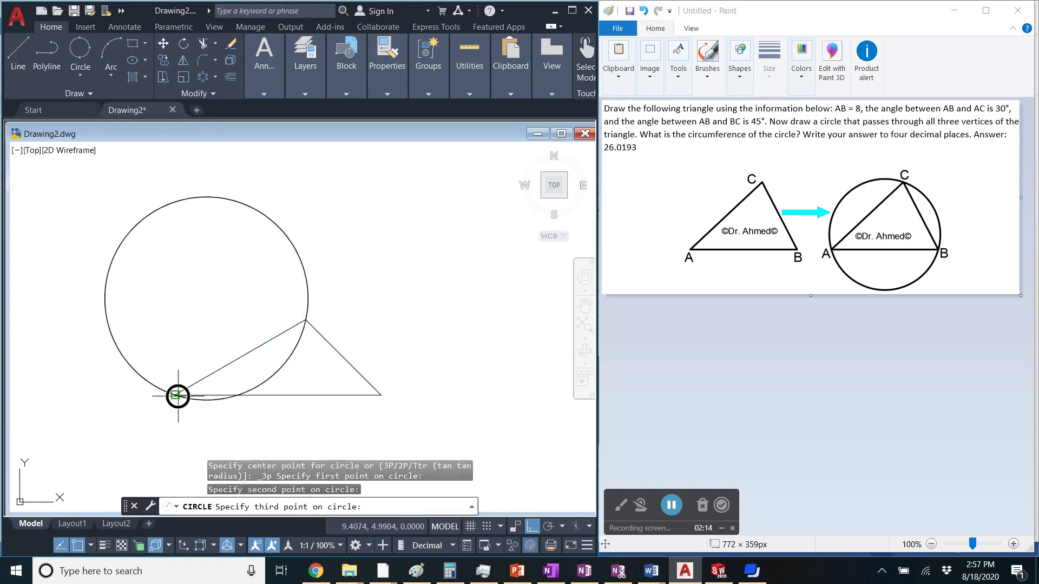
{"action": "left_click", "coordinate": [381, 395]}
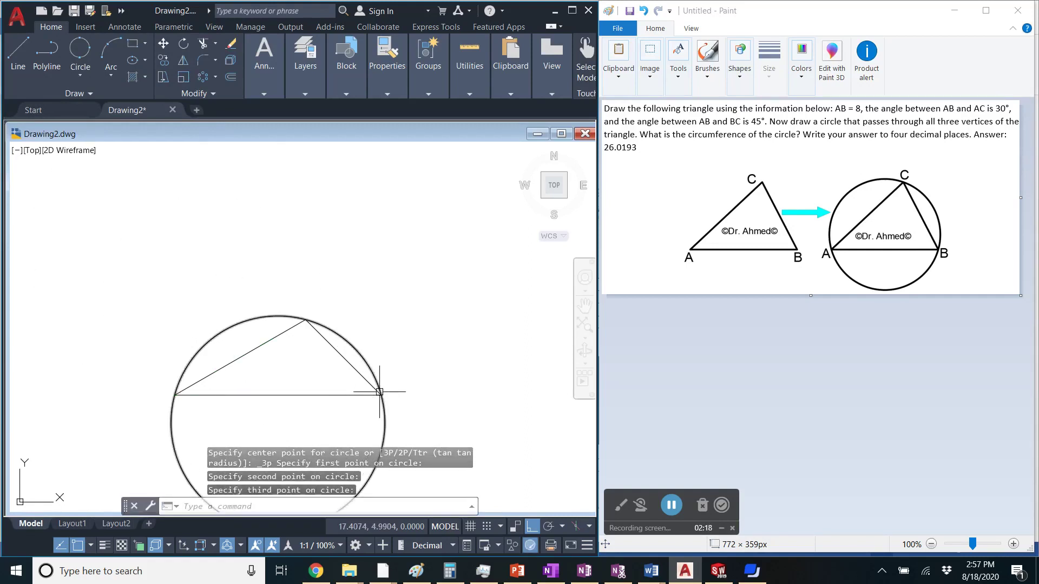
Step: Open the circumscribed circle's properties and check its circumference in the geometry data
{"action": "left_click", "coordinate": [358, 349]}
{"action": "right_click", "coordinate": [358, 349]}
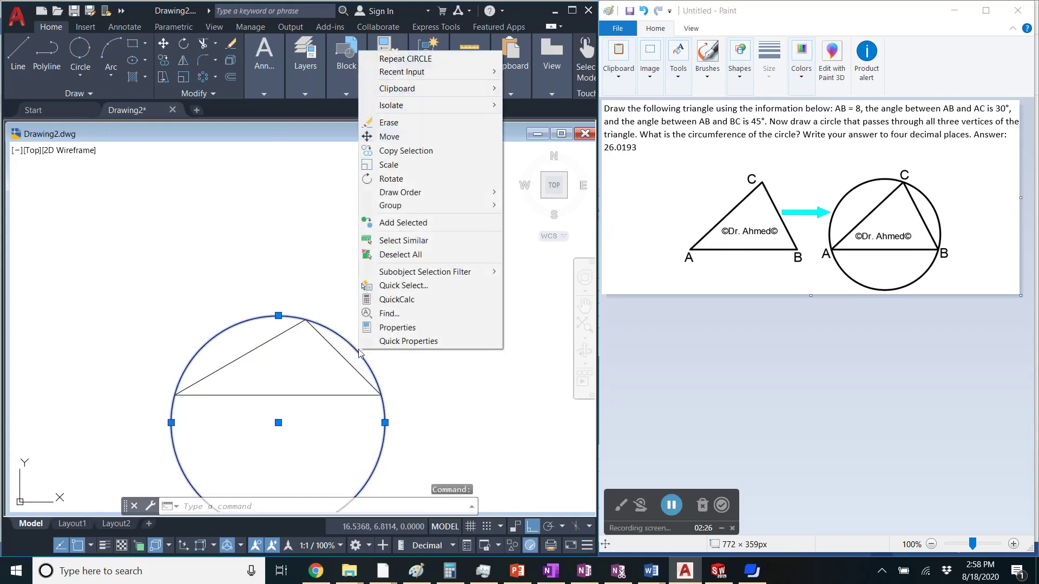
{"action": "left_click", "coordinate": [383, 328]}
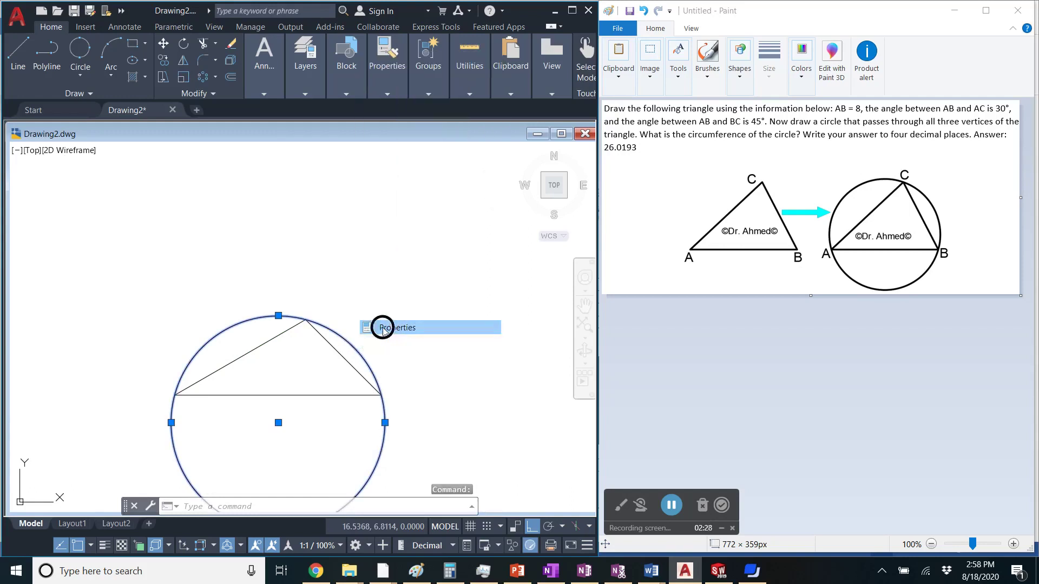
{"action": "scroll", "coordinate": [386, 316], "scroll_direction": "down", "scroll_amount": 3}
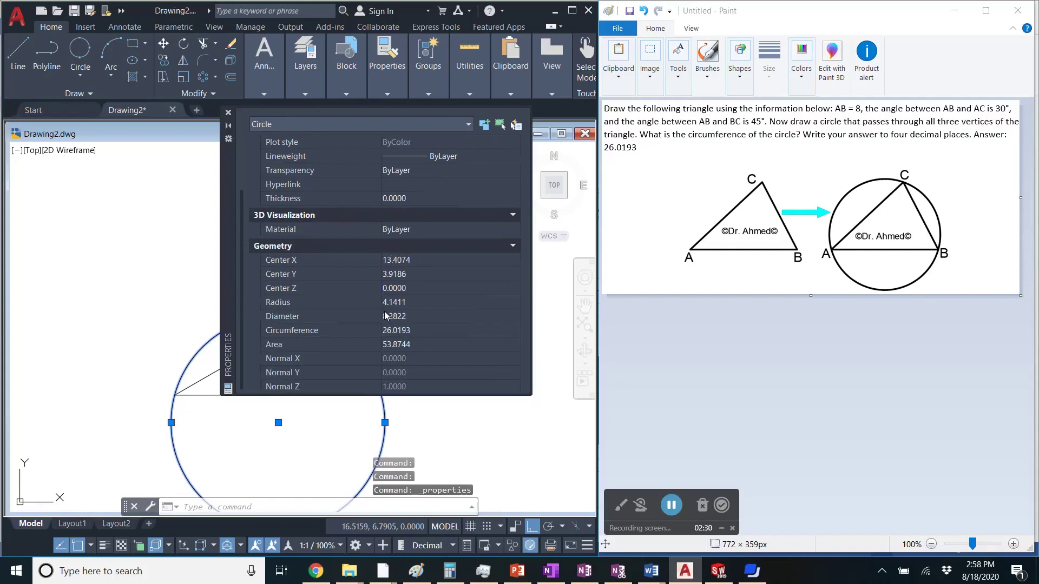
{"action": "scroll", "coordinate": [385, 316], "scroll_direction": "down", "scroll_amount": 1}
{"action": "scroll", "coordinate": [385, 316], "scroll_direction": "up", "scroll_amount": 3}
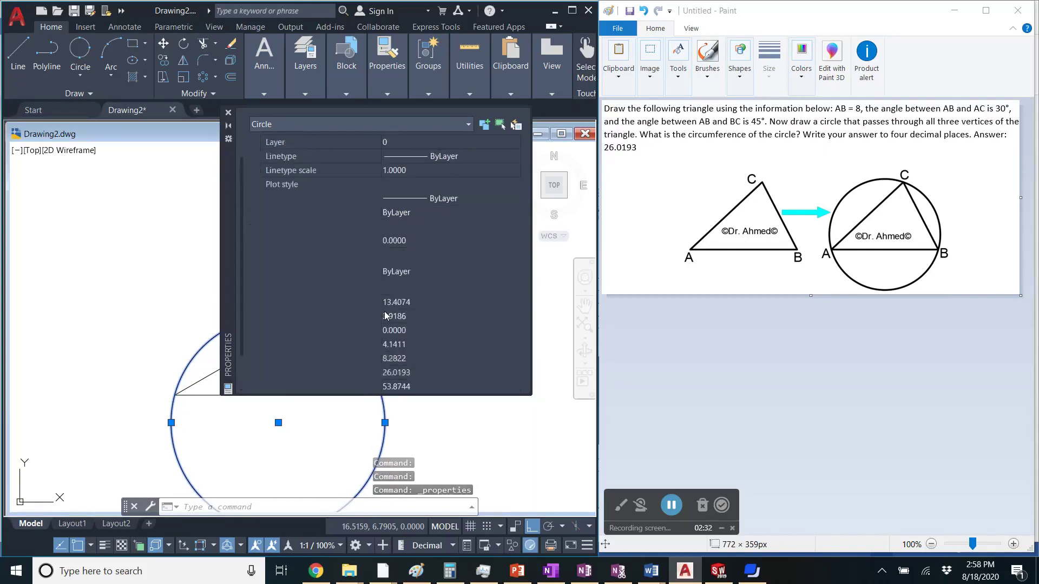
{"action": "scroll", "coordinate": [385, 316], "scroll_direction": "down", "scroll_amount": 1}
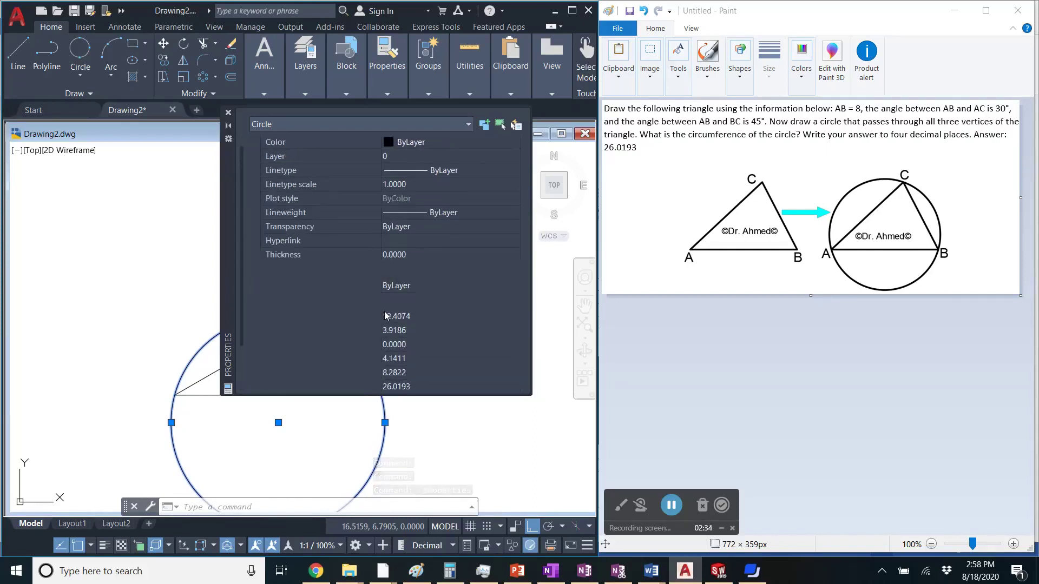